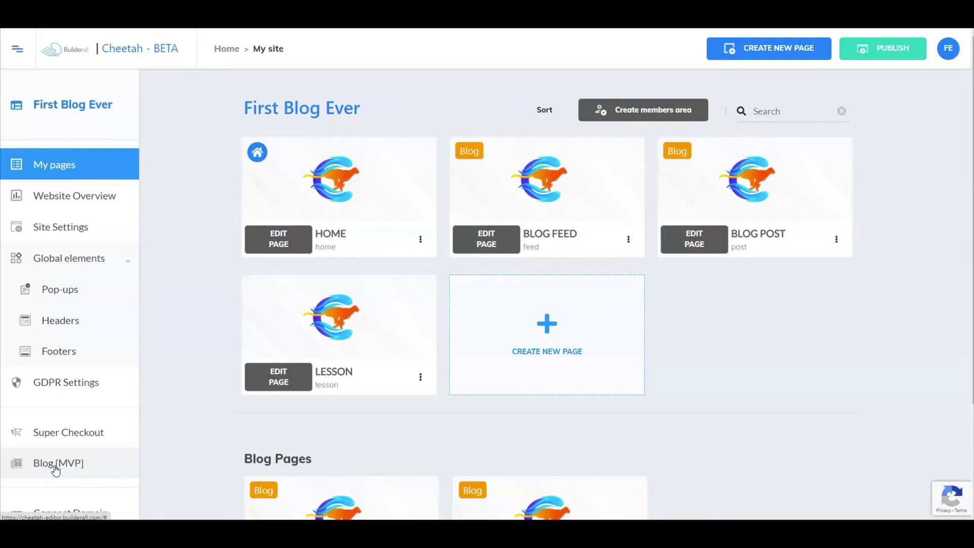
# Open the Blog Feed page of the First Blog Ever site for editing.
pyautogui.click(43, 465)
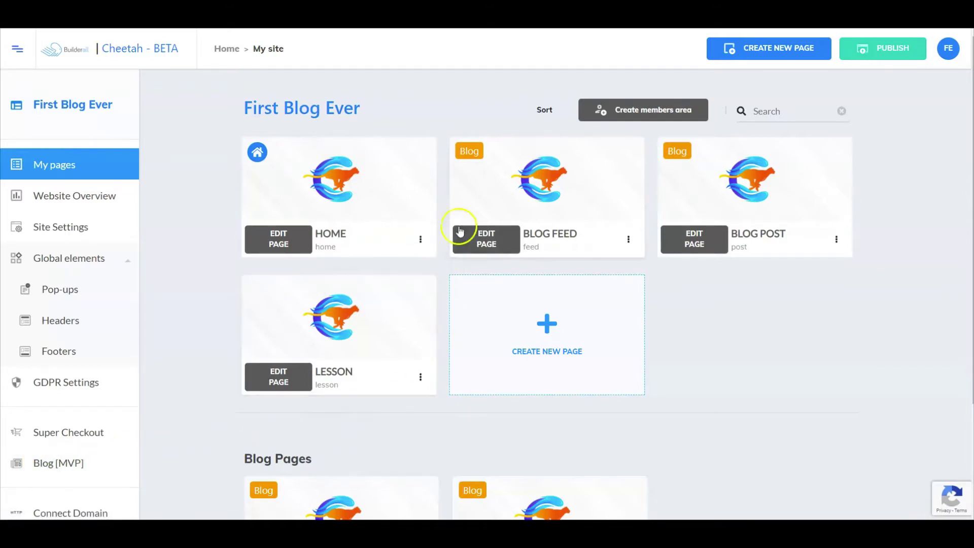
pyautogui.moveTo(517, 192)
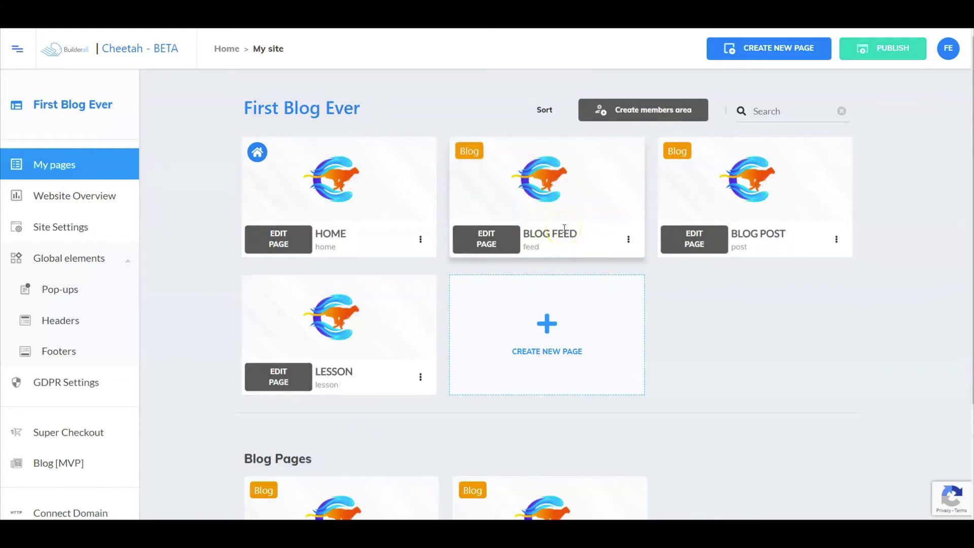
pyautogui.click(489, 243)
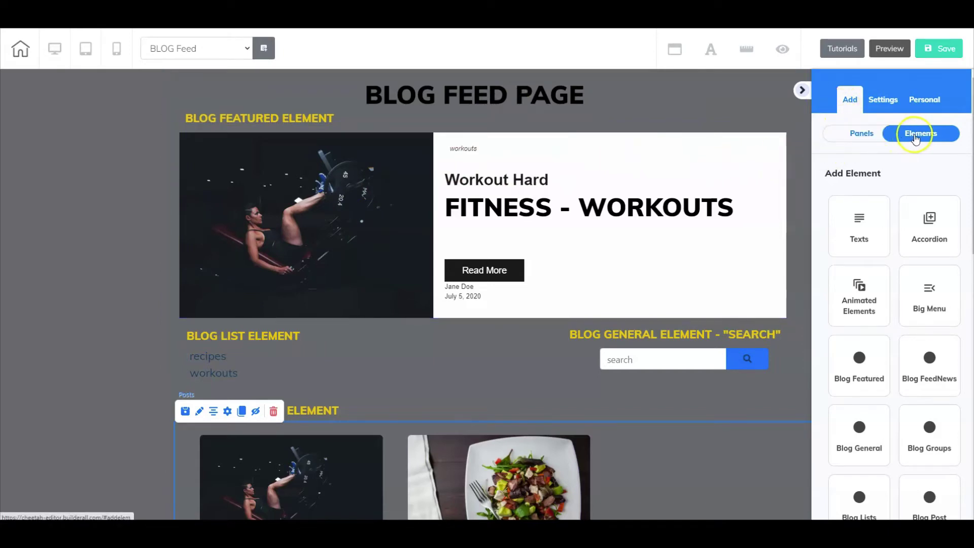
# Look through the ready-made designs of the Blog Featured and Blog FeedNews elements.
pyautogui.scroll(-1, 919, 285)
pyautogui.scroll(-2, 920, 289)
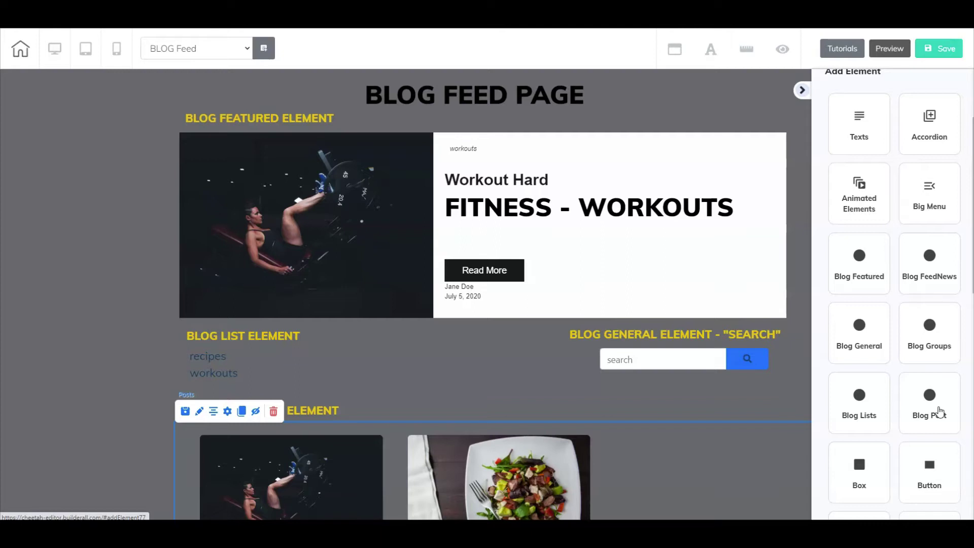
pyautogui.click(862, 278)
pyautogui.click(859, 264)
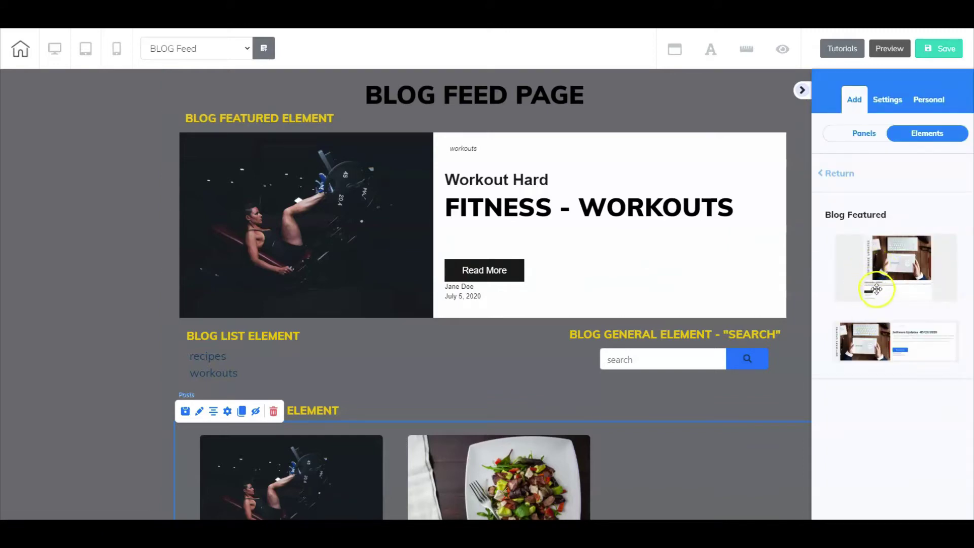
pyautogui.click(832, 176)
pyautogui.click(930, 366)
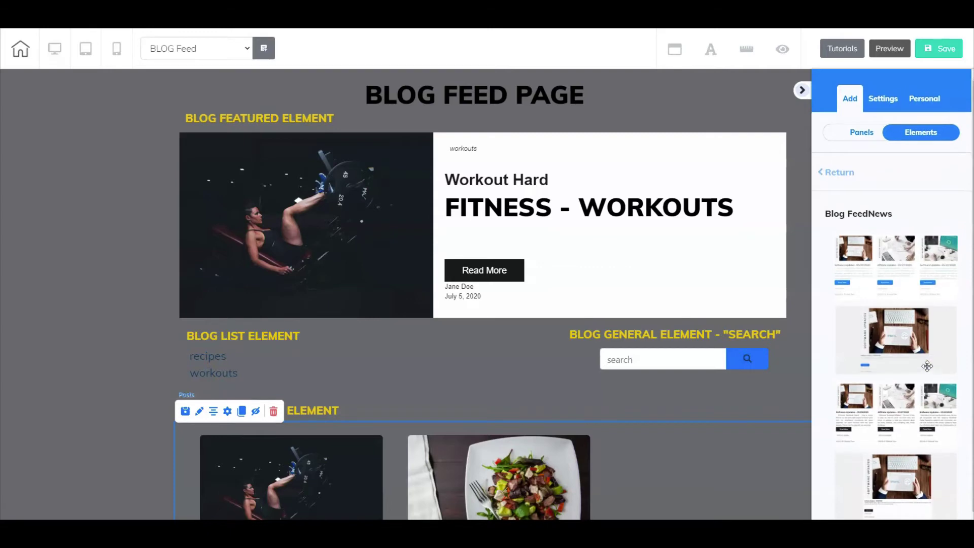
pyautogui.click(837, 173)
pyautogui.click(930, 357)
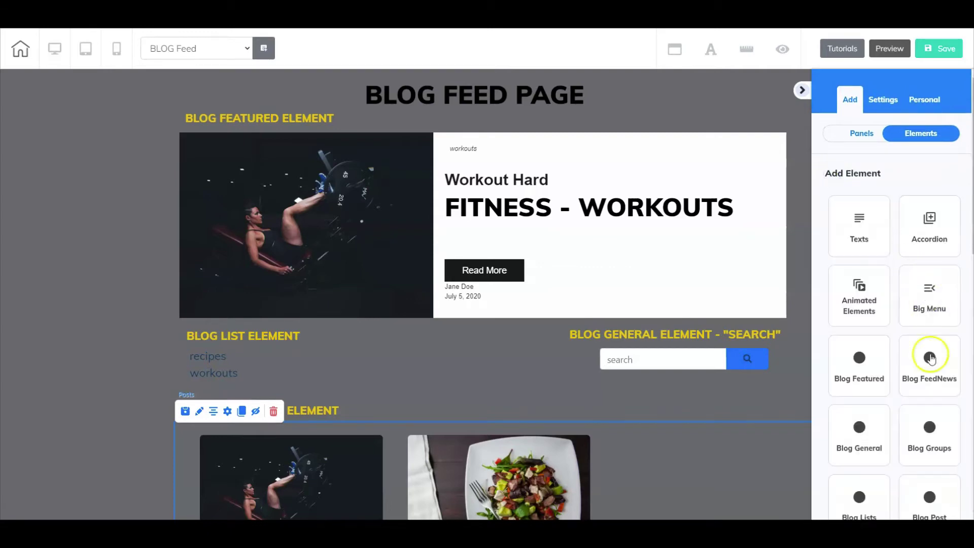
# Examine the ready-made designs offered for the Blog General element, including sliders and search bars, and return to the element list.
pyautogui.scroll(-2, 921, 376)
pyautogui.click(860, 330)
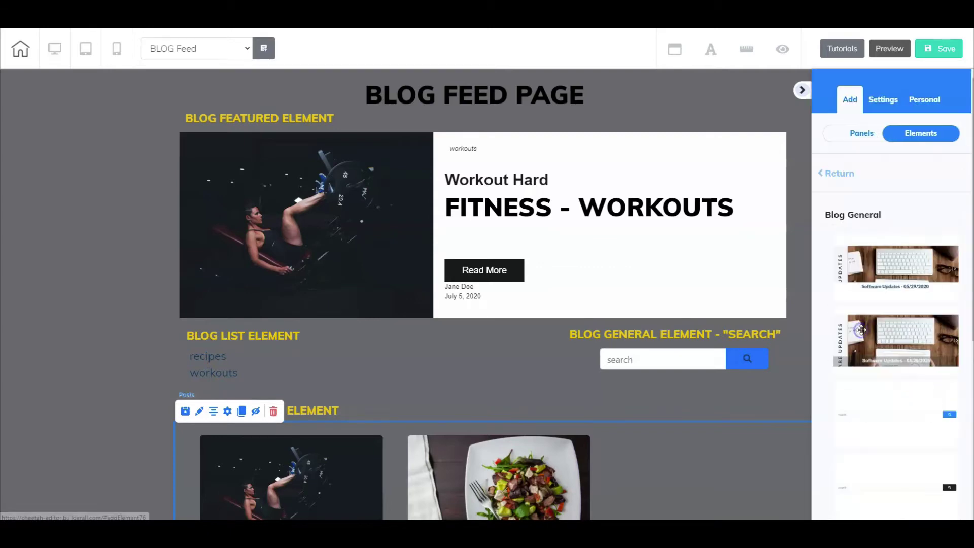
pyautogui.moveTo(861, 330); pyautogui.dragTo(520, 376)
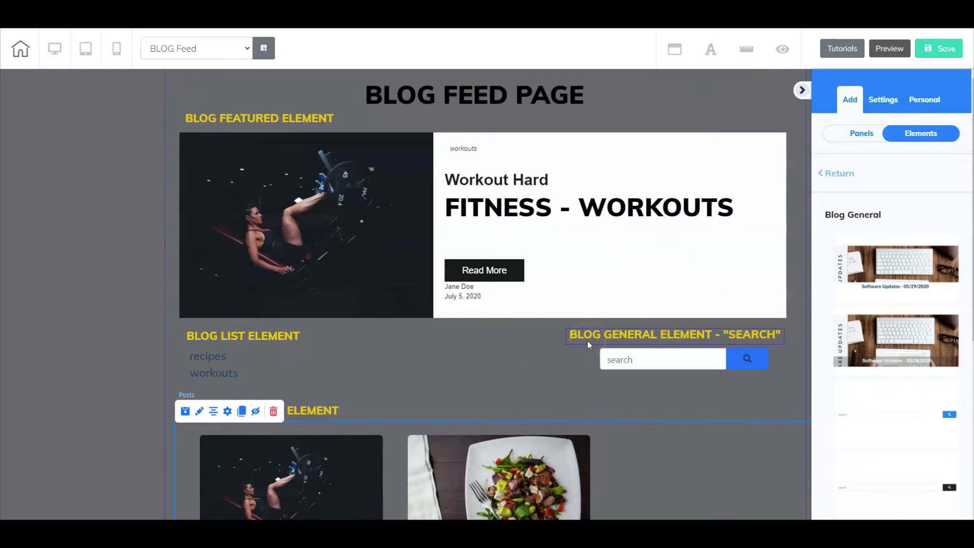
pyautogui.moveTo(876, 278); pyautogui.dragTo(901, 263)
pyautogui.scroll(-2, 901, 263)
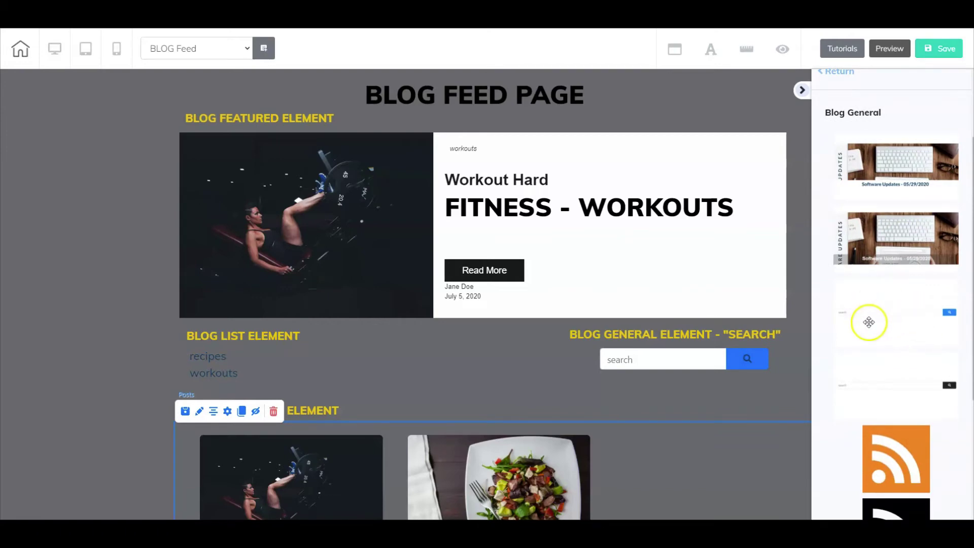
pyautogui.scroll(2, 845, 159)
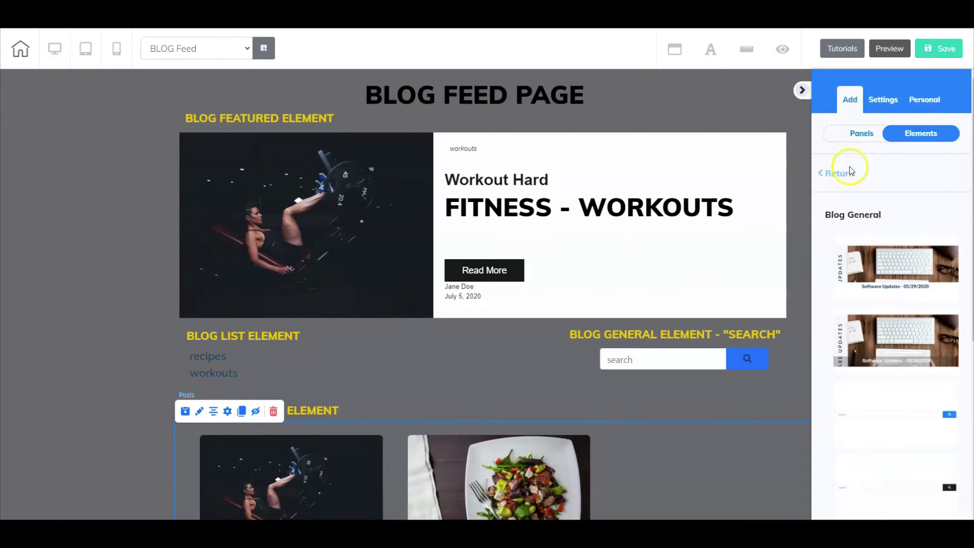
pyautogui.click(840, 173)
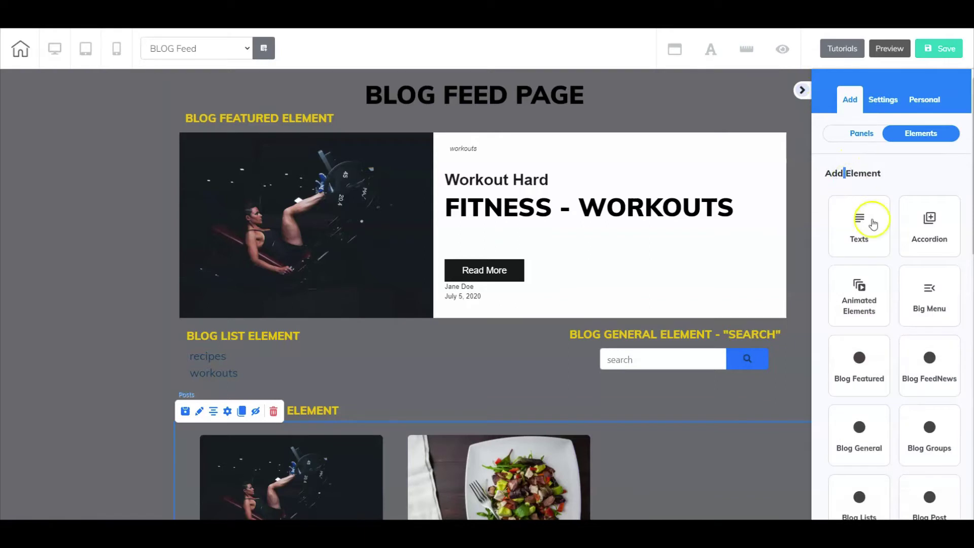
# Look through the ready-made designs of the Blog Groups and Blog Lists elements.
pyautogui.scroll(-2, 883, 294)
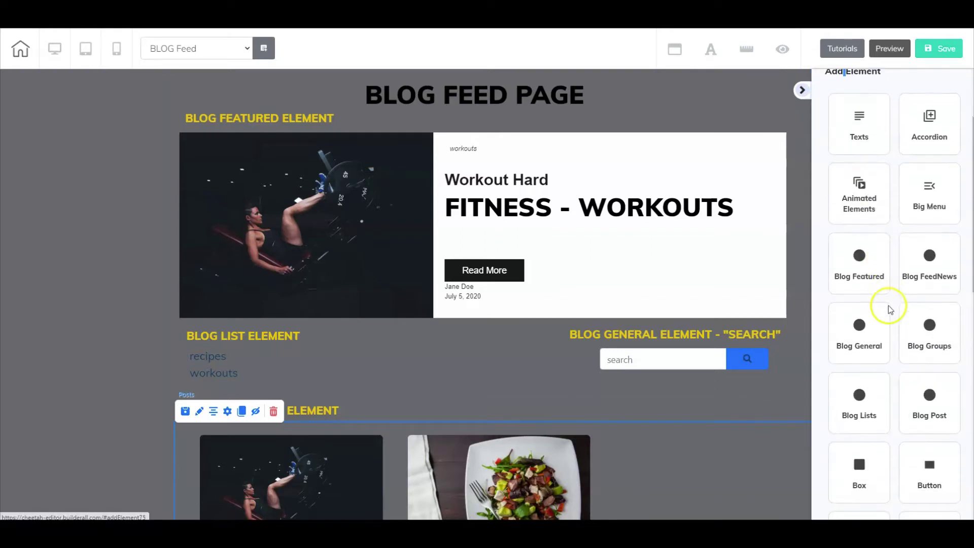
pyautogui.click(921, 328)
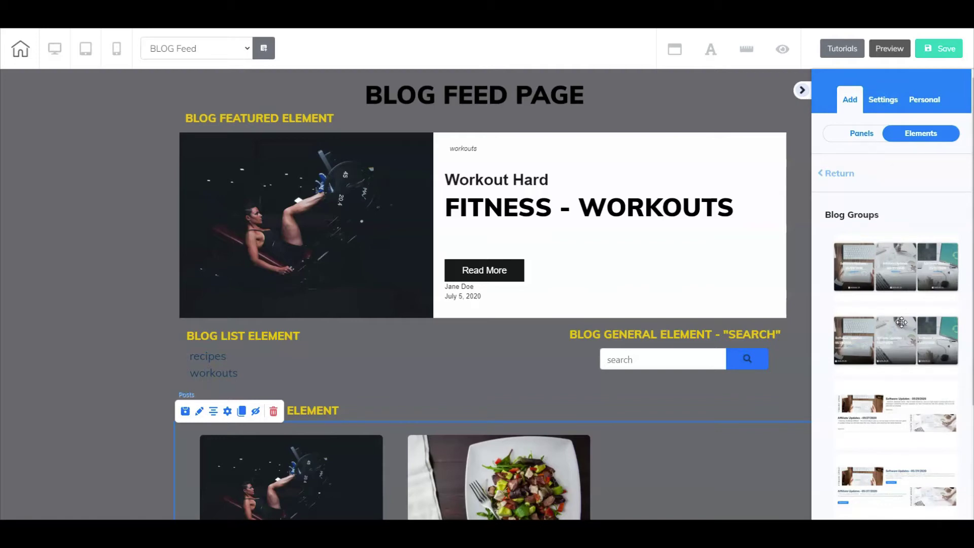
pyautogui.click(828, 174)
pyautogui.scroll(-2, 906, 421)
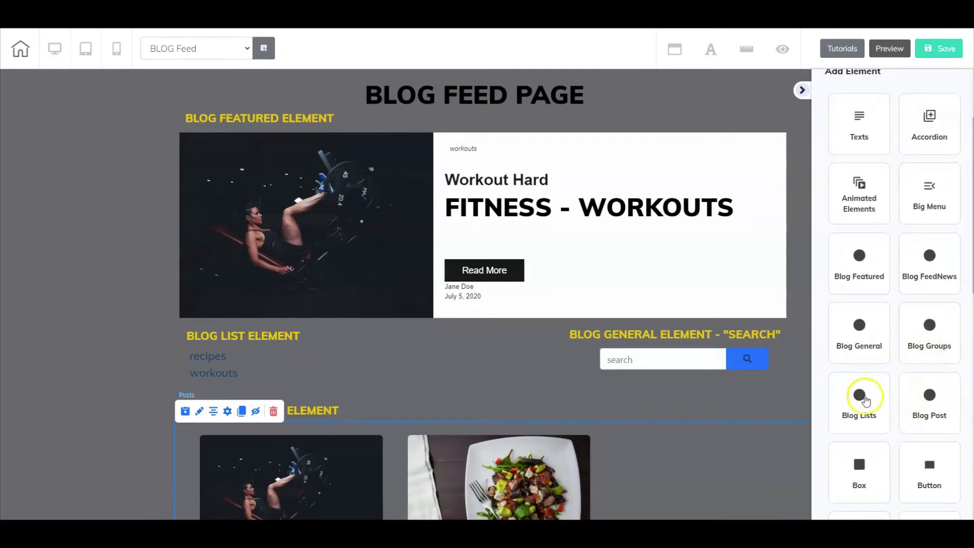
pyautogui.click(864, 402)
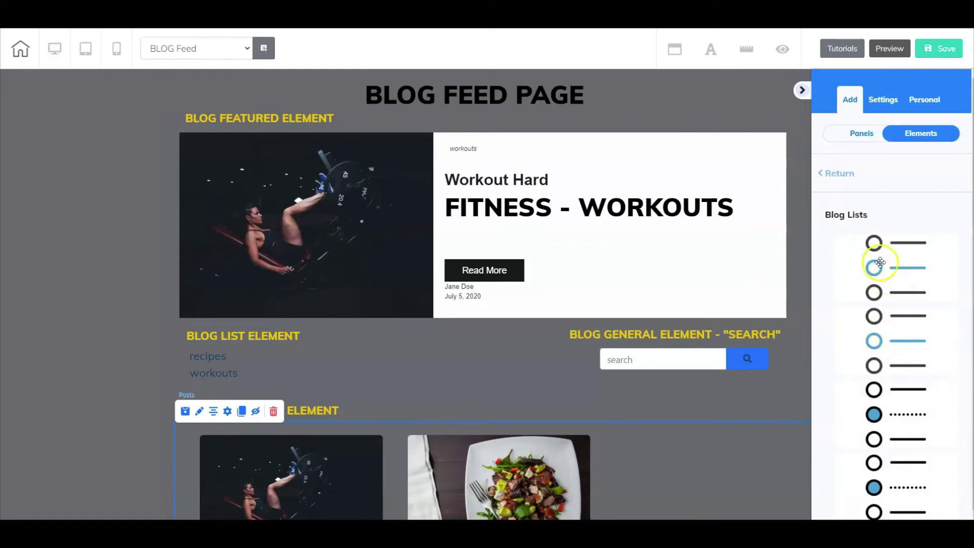
pyautogui.moveTo(878, 267); pyautogui.dragTo(844, 300)
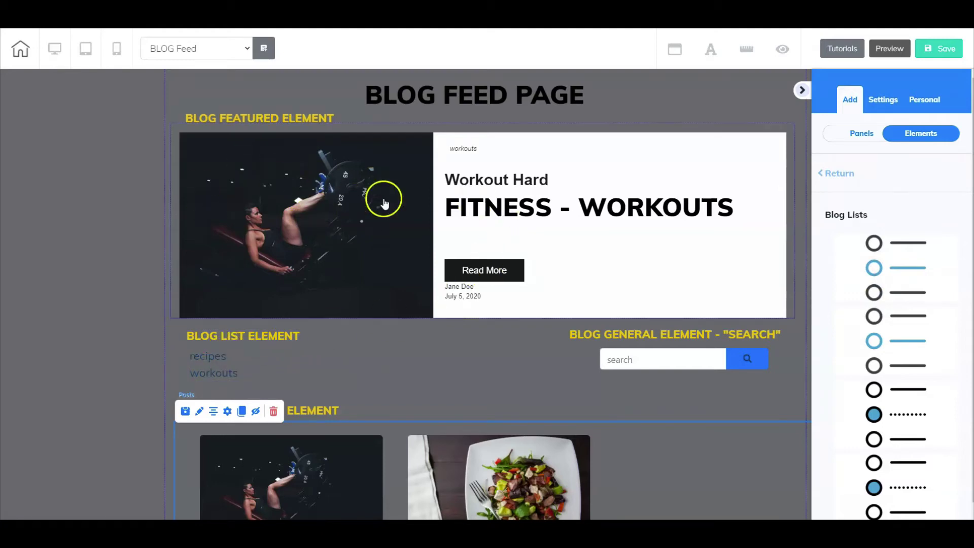
pyautogui.click(835, 174)
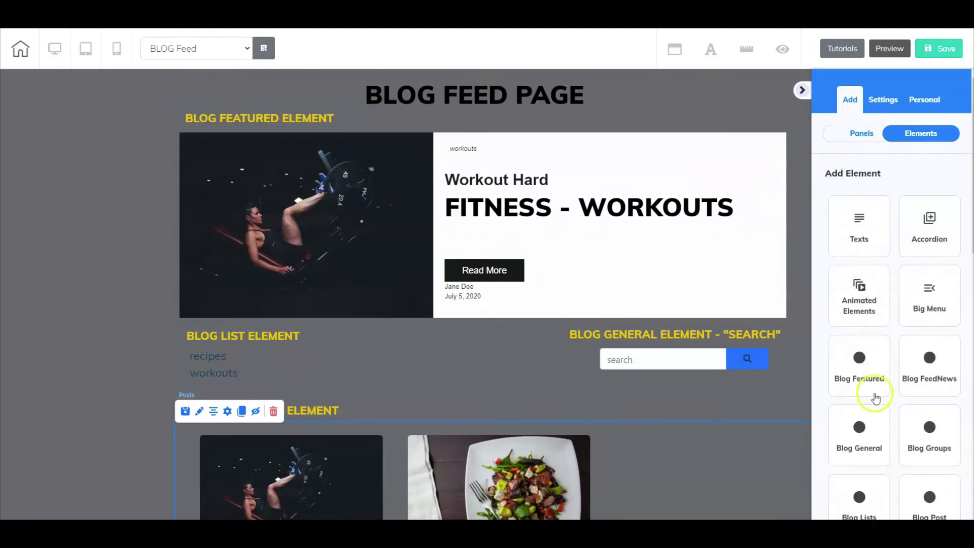
pyautogui.scroll(-2, 875, 366)
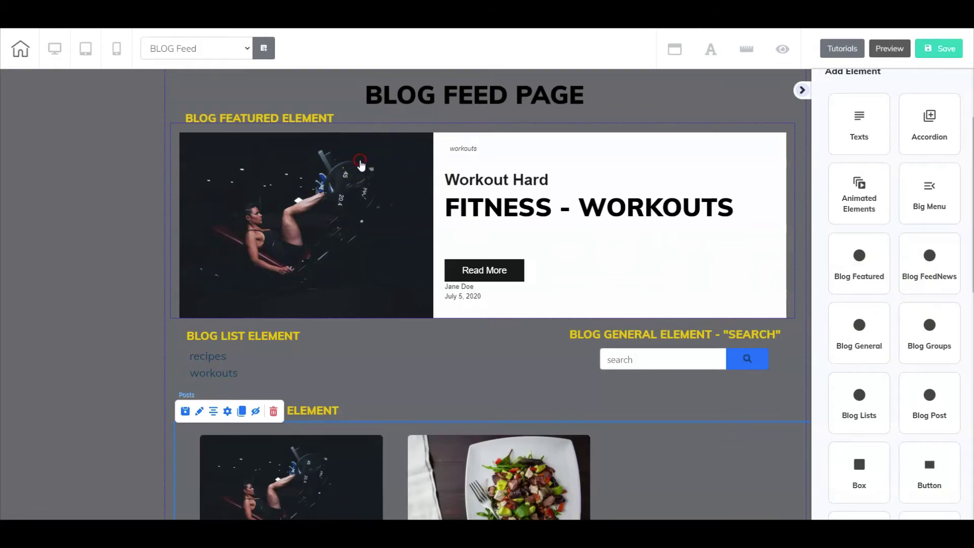
# Set the featured post of the blog featured element to Workout Hard and save its settings.
pyautogui.click(358, 163)
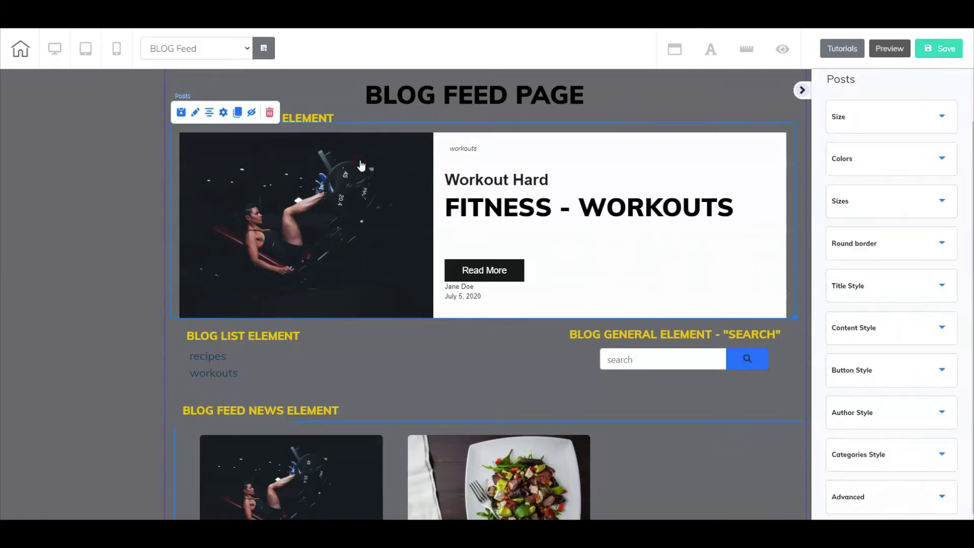
pyautogui.click(224, 113)
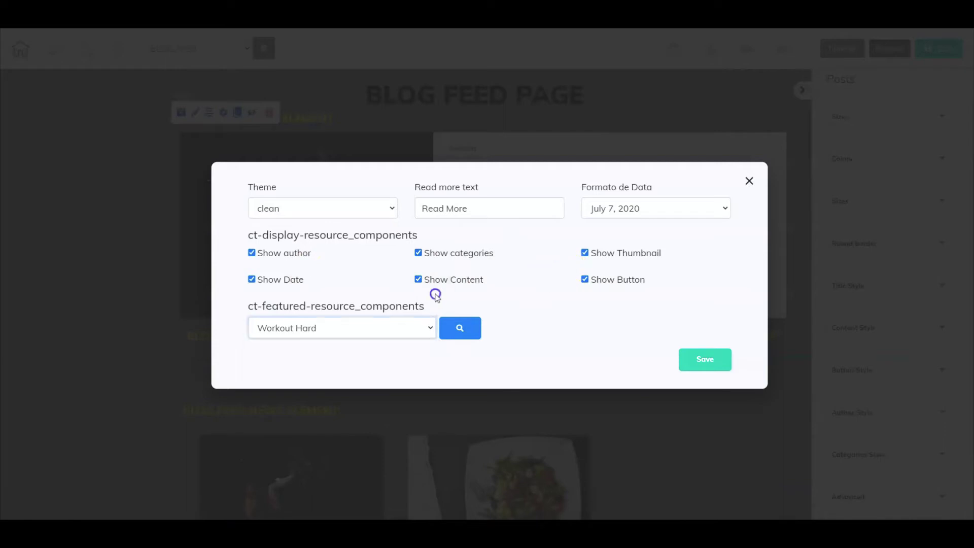
pyautogui.click(433, 334)
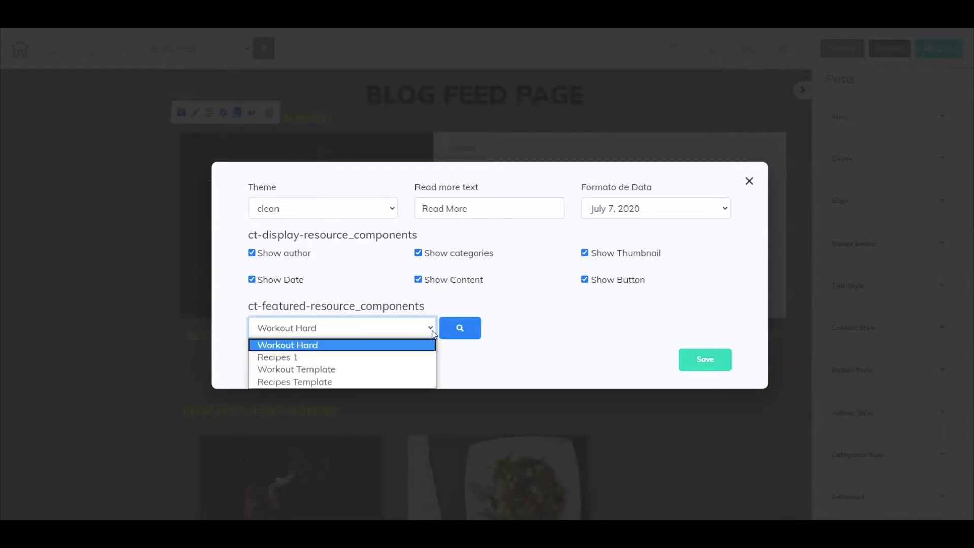
pyautogui.click(307, 346)
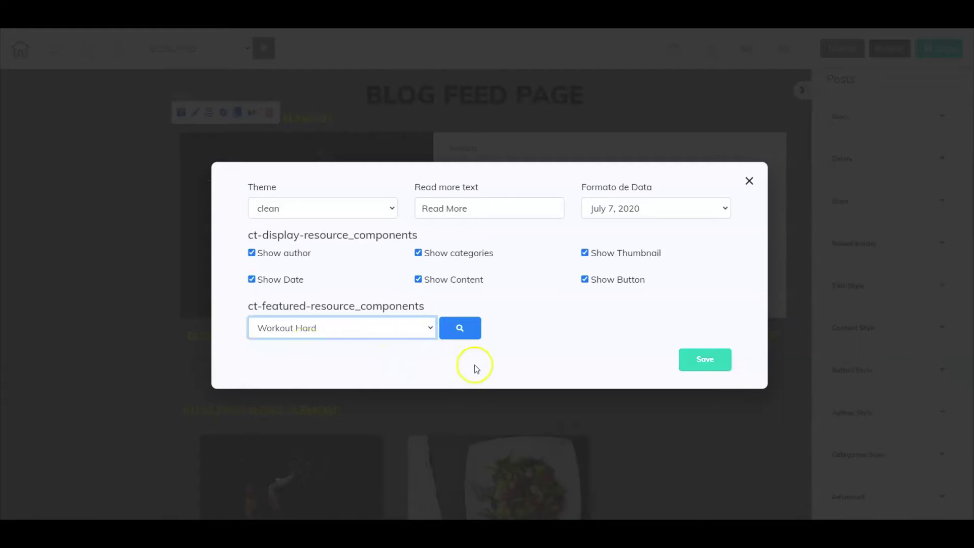
pyautogui.click(703, 359)
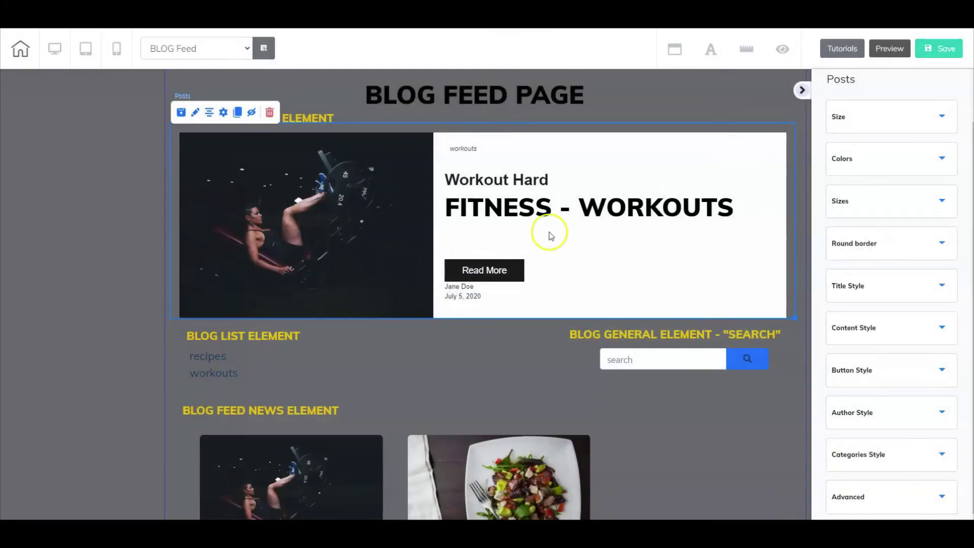
# Review the display and feed options of the blog feed news element and save its settings.
pyautogui.scroll(-2, 538, 234)
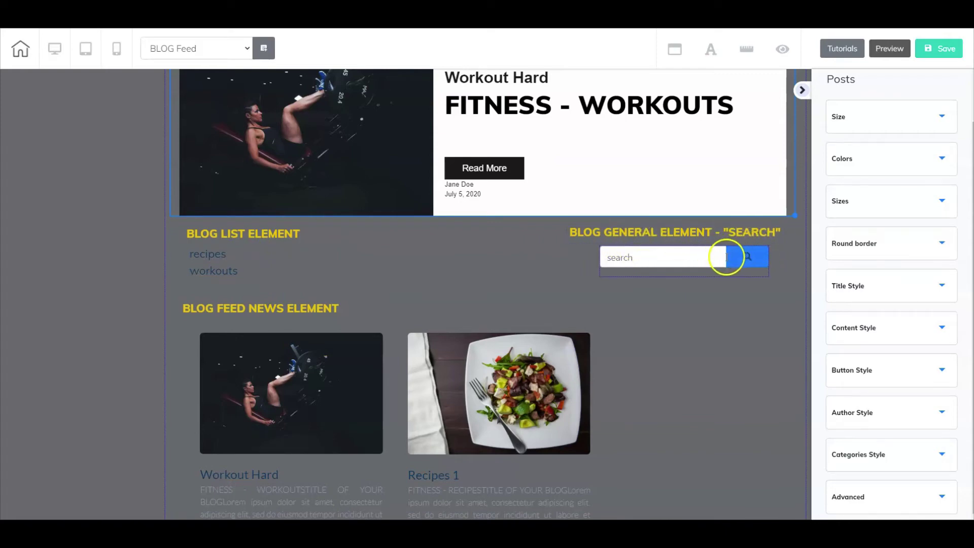
pyautogui.scroll(-1, 728, 255)
pyautogui.click(730, 247)
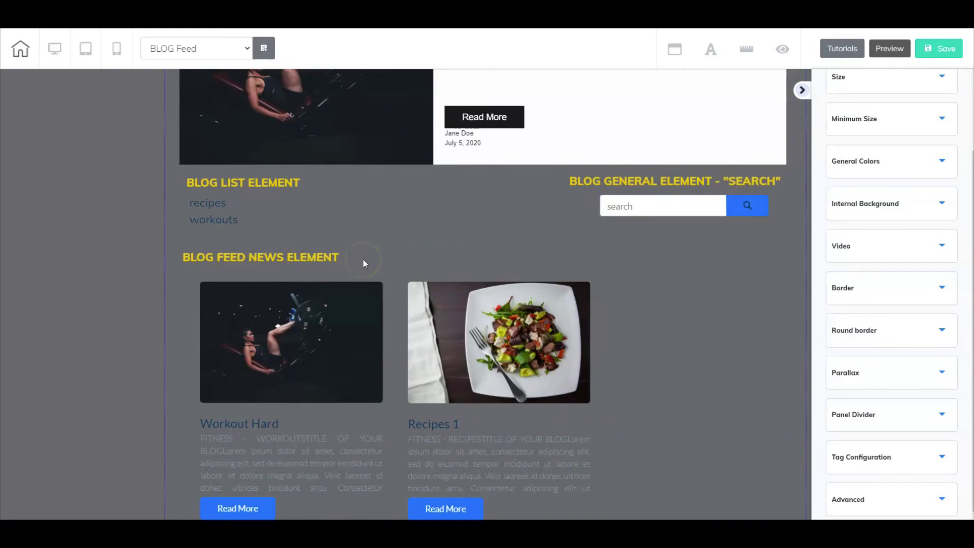
pyautogui.scroll(-3, 563, 334)
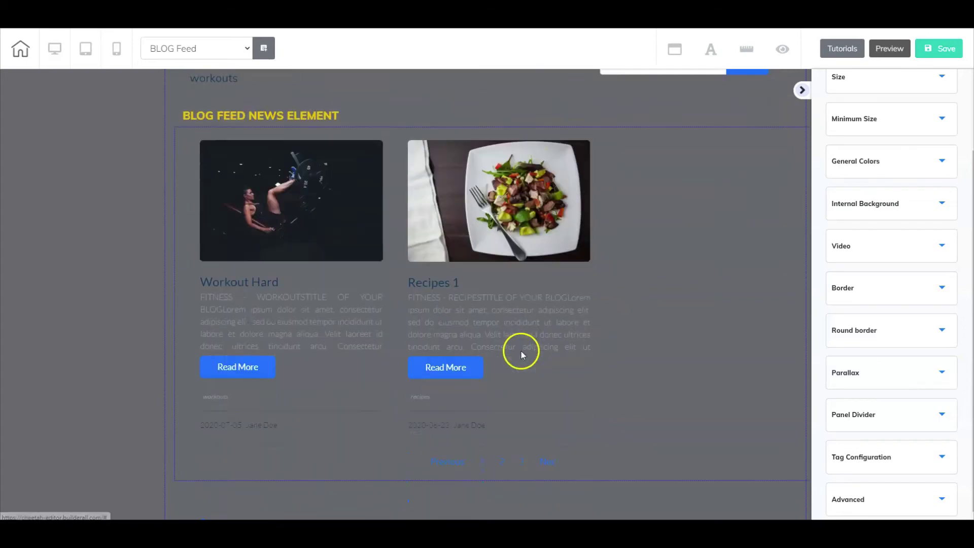
pyautogui.click(334, 156)
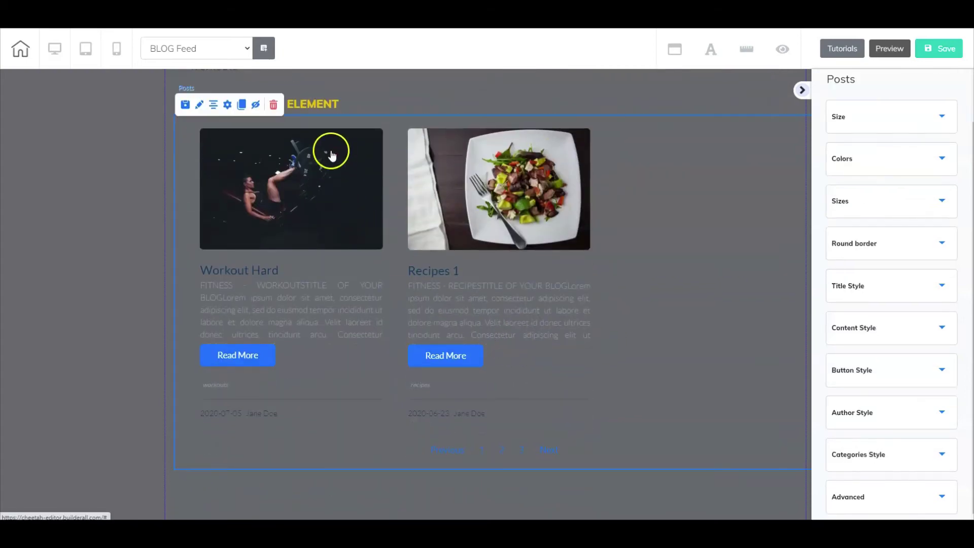
pyautogui.click(227, 105)
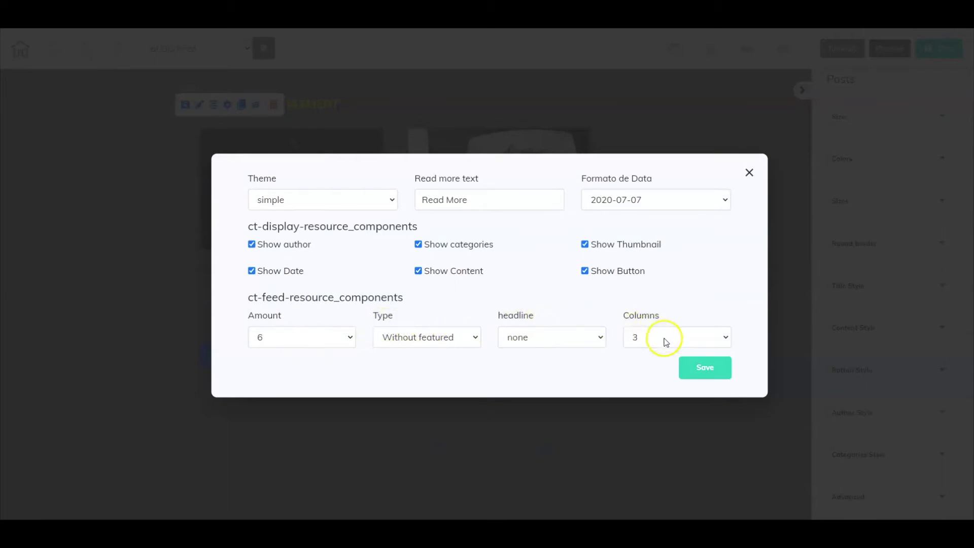
pyautogui.click(702, 366)
# Open the settings of the blog groups element, set its category filter to All and save.
pyautogui.scroll(-7, 546, 234)
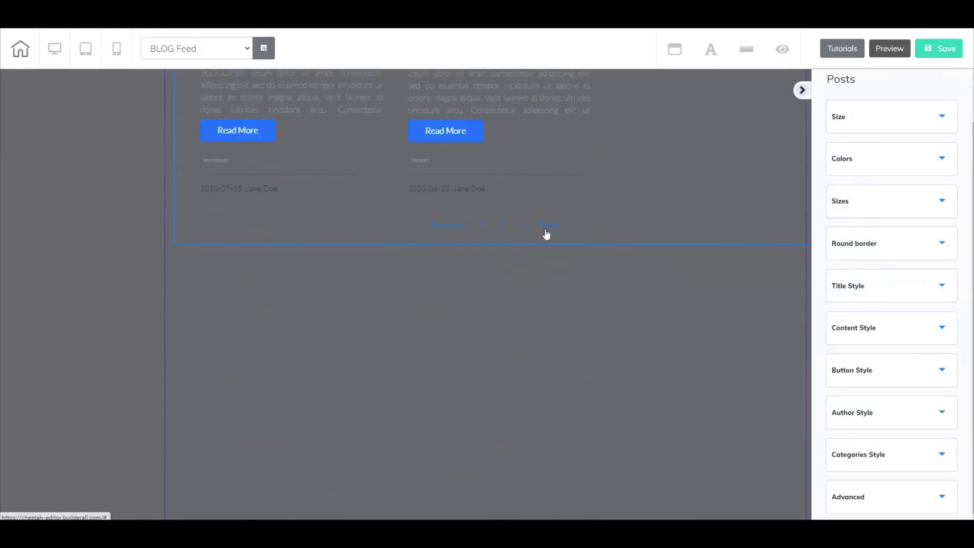
pyautogui.scroll(-1, 394, 354)
pyautogui.scroll(-4, 282, 413)
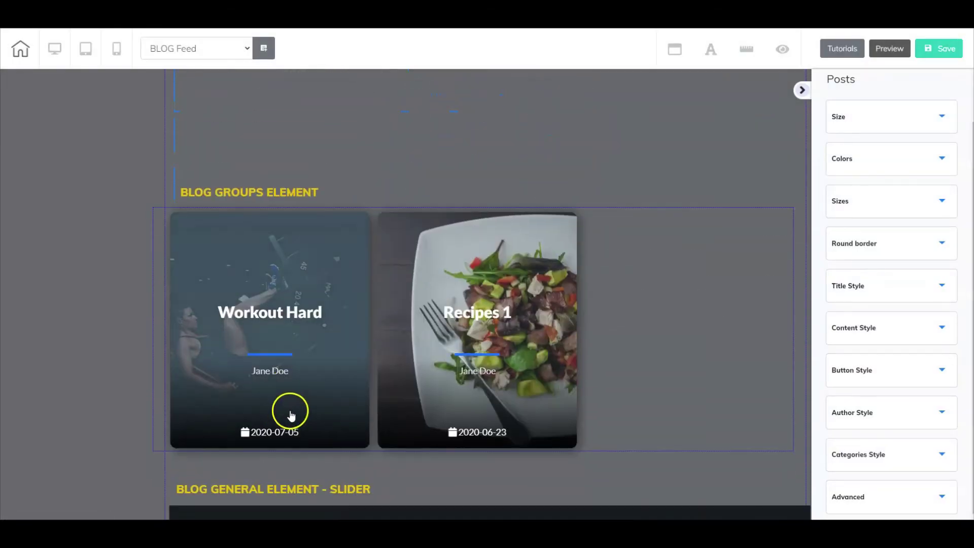
pyautogui.click(305, 230)
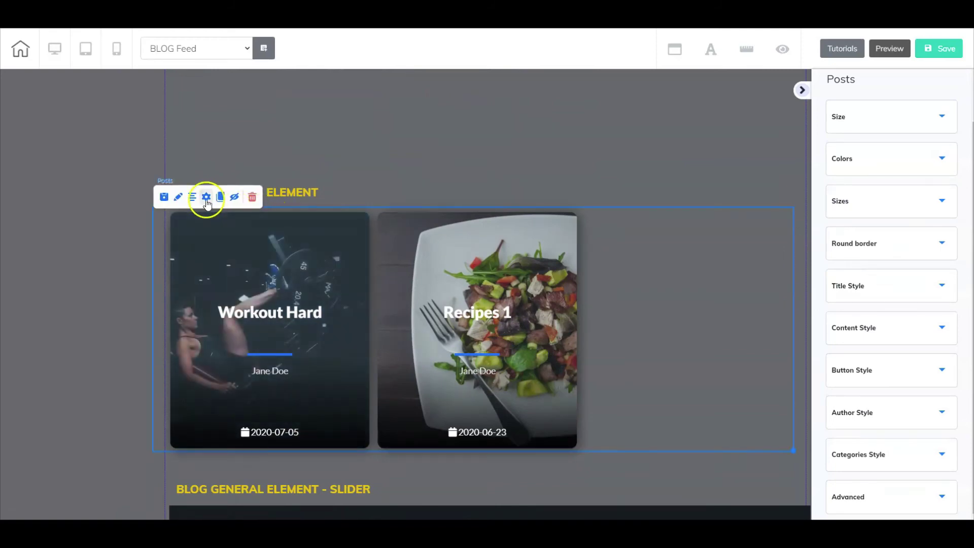
pyautogui.click(206, 200)
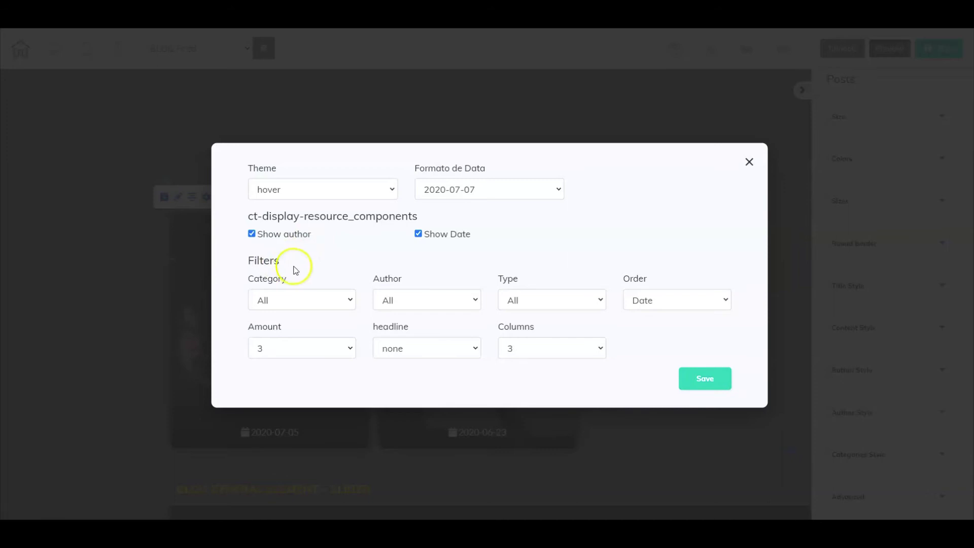
pyautogui.click(325, 300)
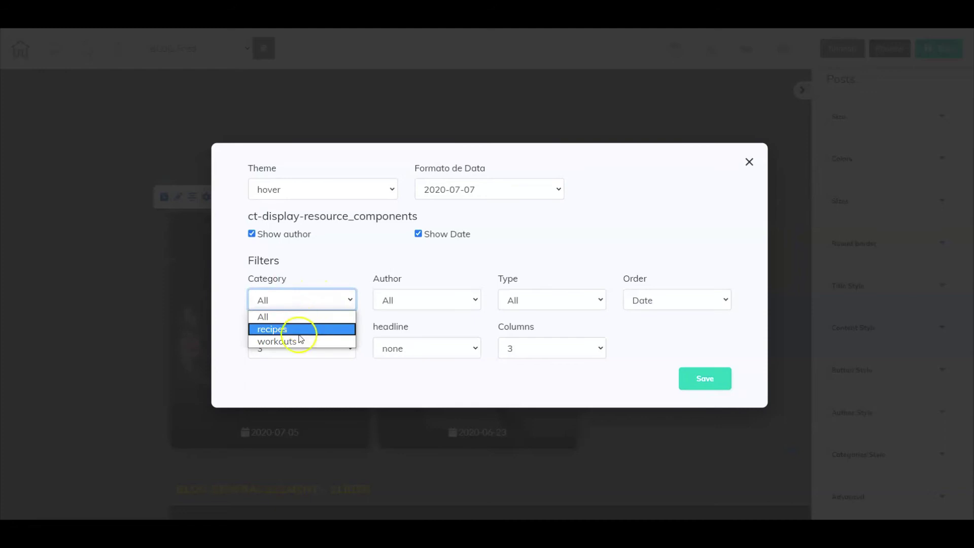
pyautogui.click(306, 319)
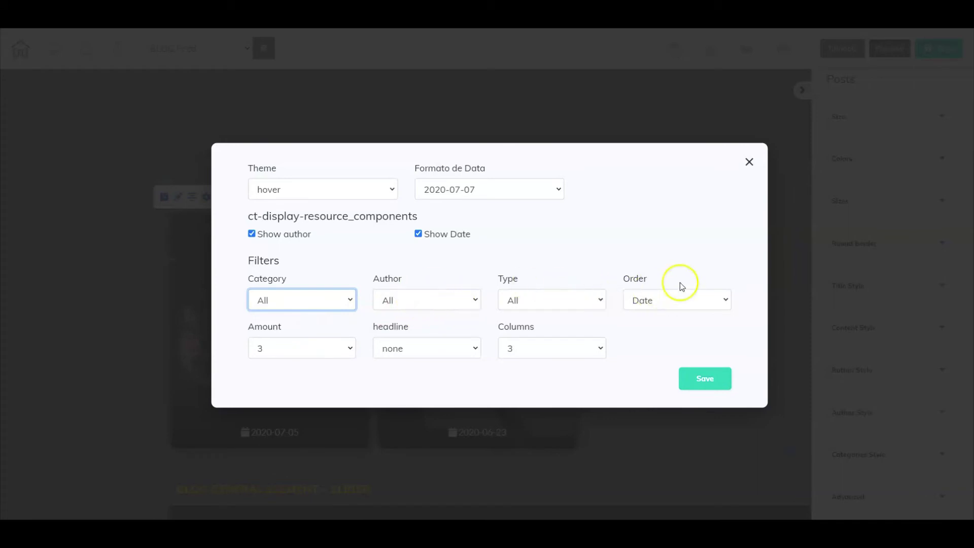
pyautogui.click(704, 379)
# Review the news source, total news, title, description and redirect options of the blog news slider and save its settings.
pyautogui.scroll(-6, 704, 378)
pyautogui.click(260, 183)
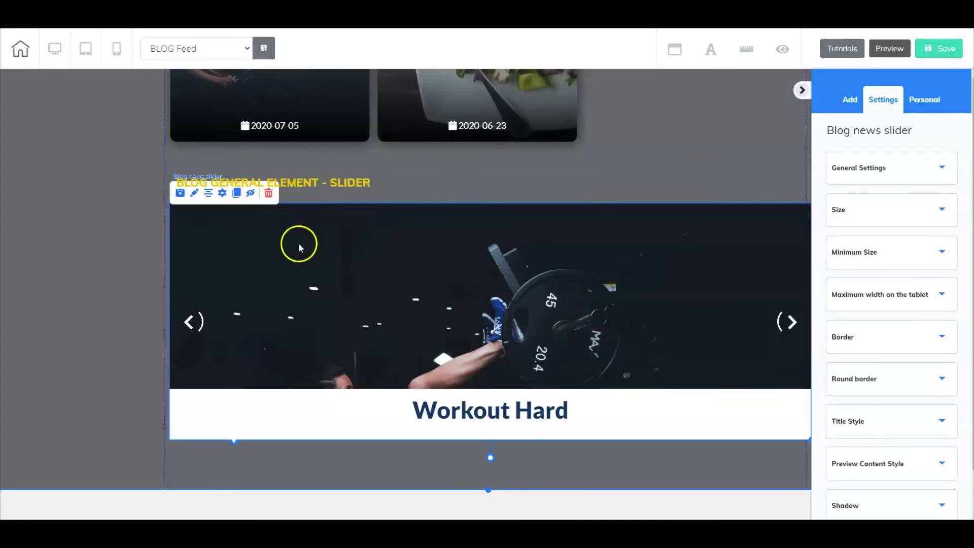
pyautogui.click(215, 194)
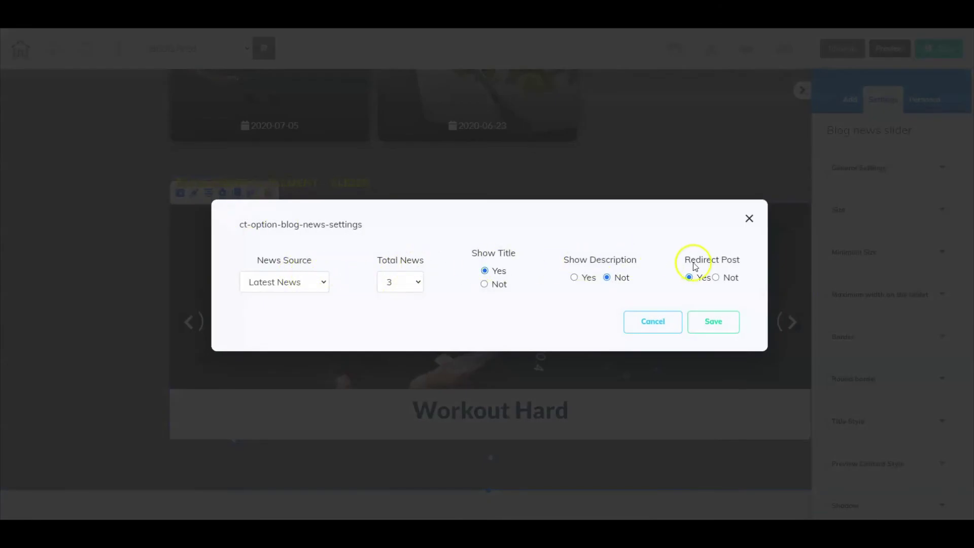
pyautogui.click(713, 324)
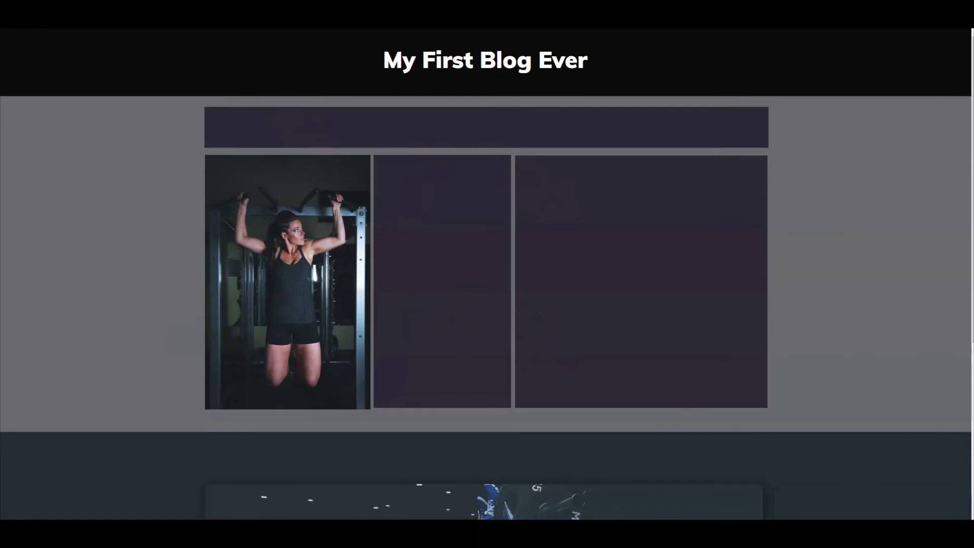
# Open the live blog's feed page and examine its blog elements from the featured post down to the slider.
pyautogui.write('feed')
pyautogui.press('Return')
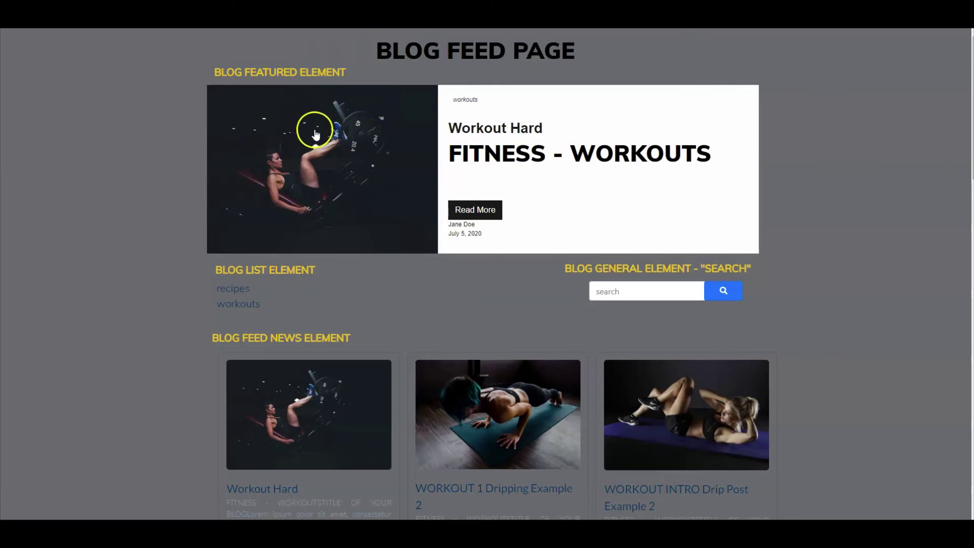
pyautogui.scroll(-1, 319, 140)
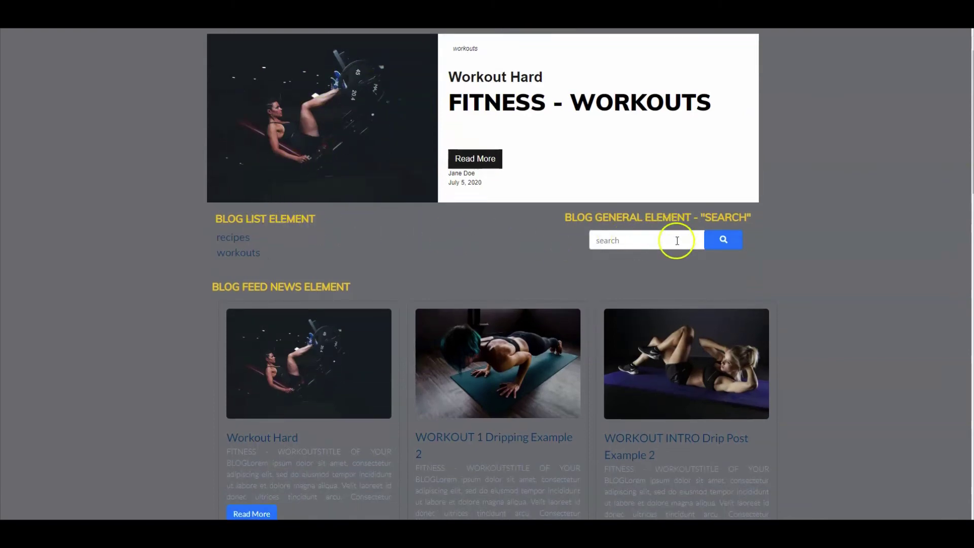
pyautogui.scroll(-2, 677, 241)
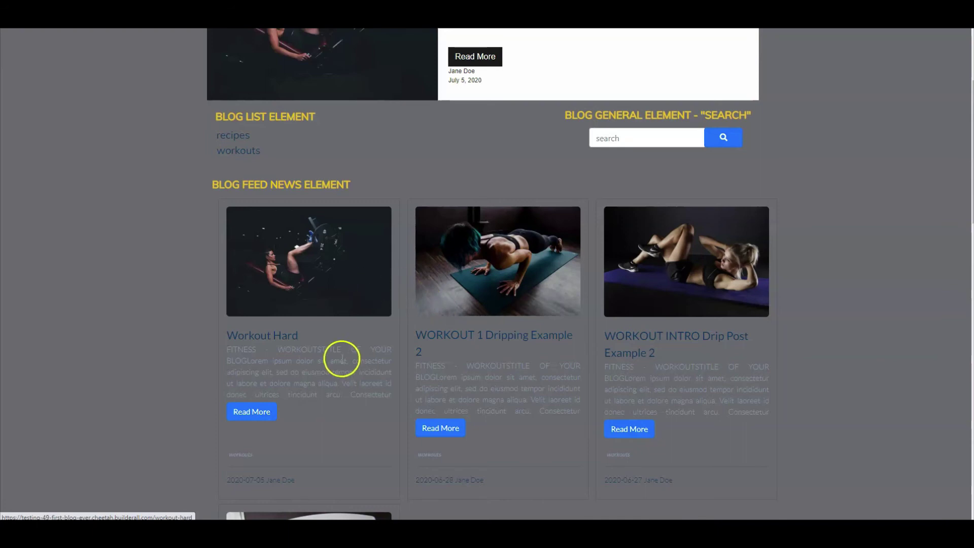
pyautogui.scroll(-2, 356, 343)
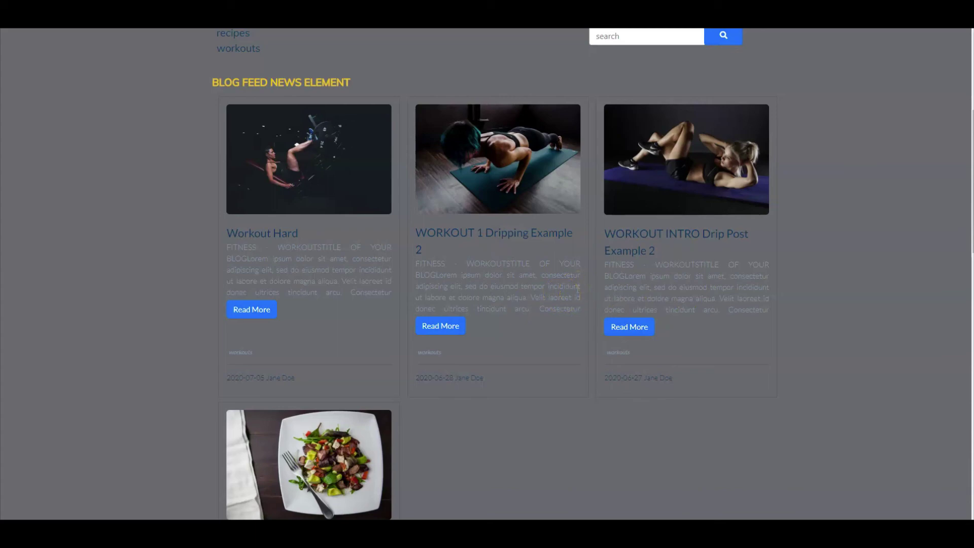
pyautogui.scroll(-10, 508, 233)
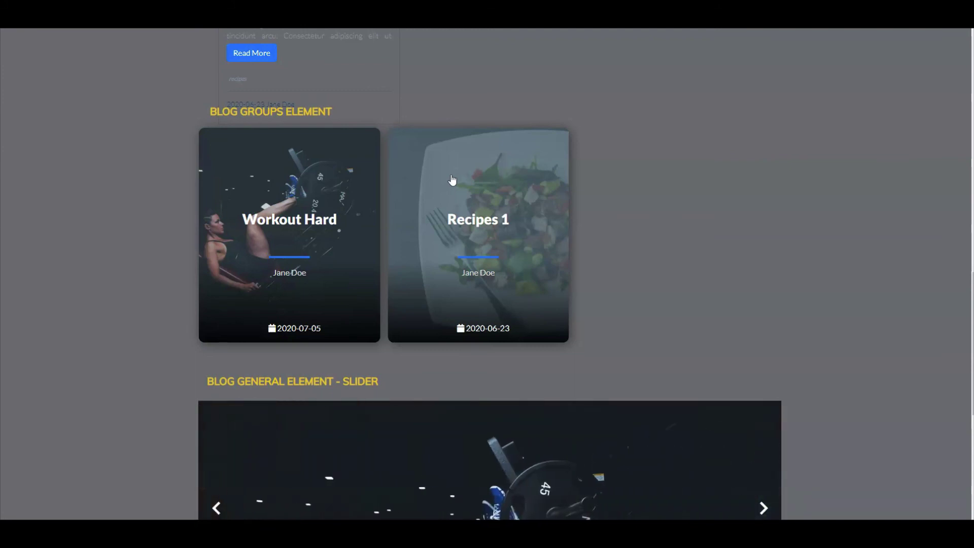
pyautogui.scroll(-1, 452, 177)
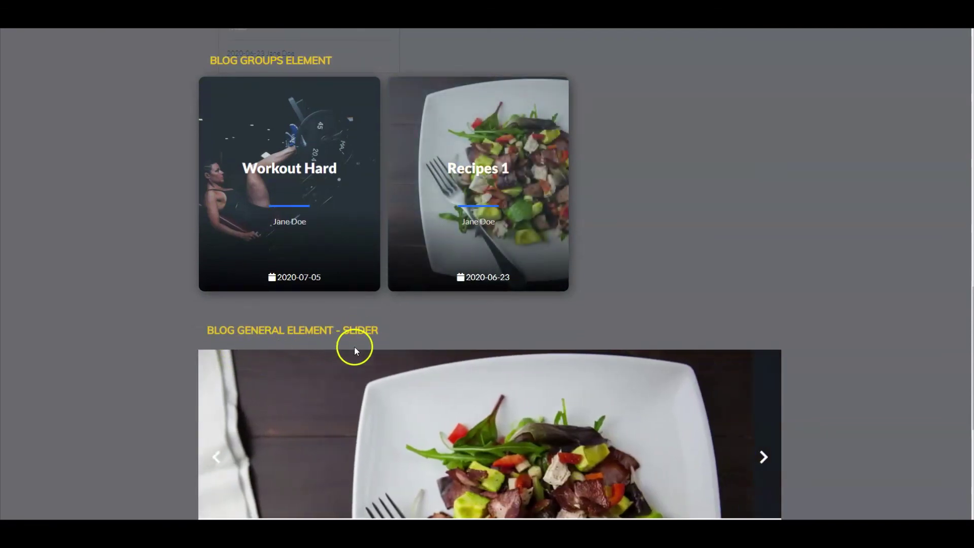
pyautogui.scroll(-2, 386, 355)
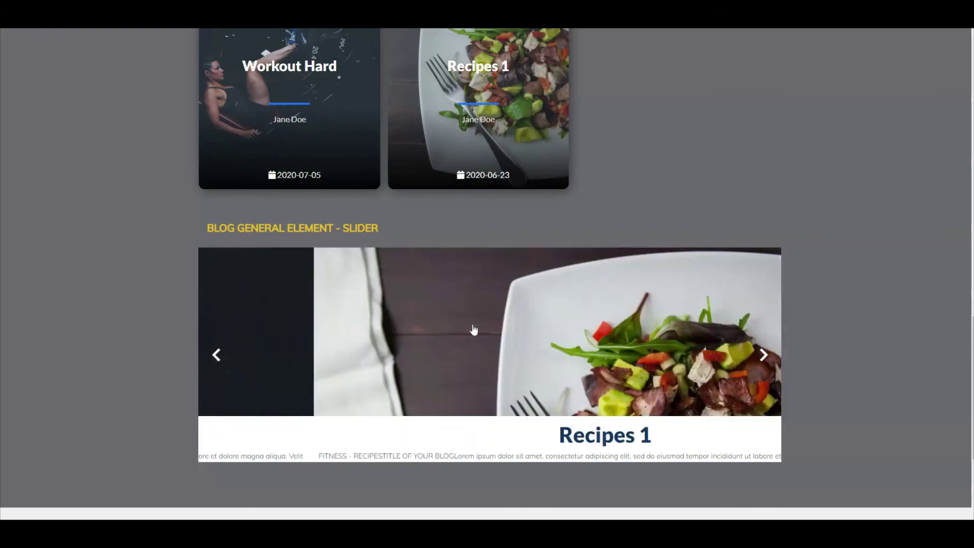